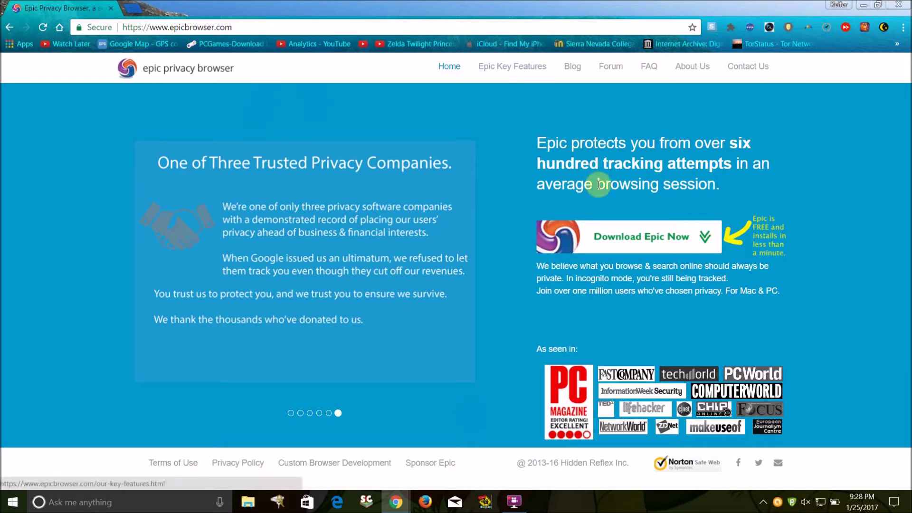
# Request the Epic download from Chrome and cancel the duplicate EpicSetup save
pyautogui.click(614, 236)
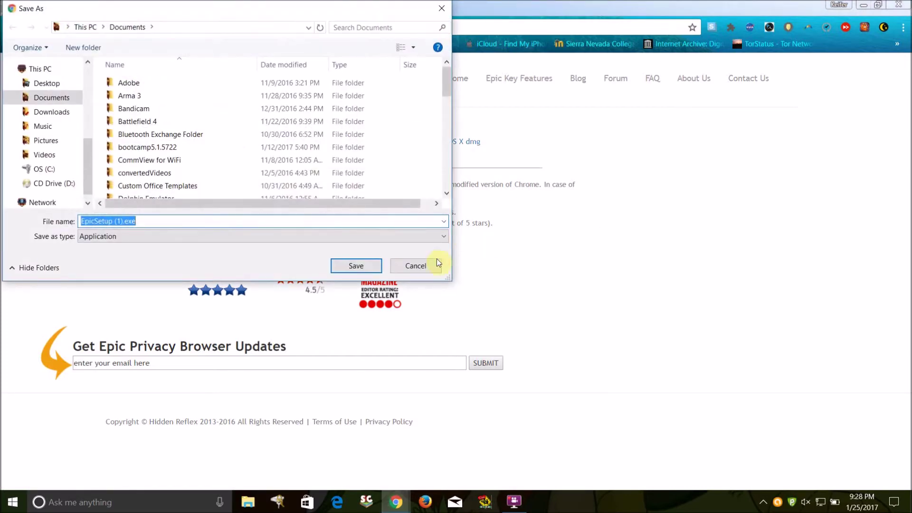
pyautogui.click(418, 261)
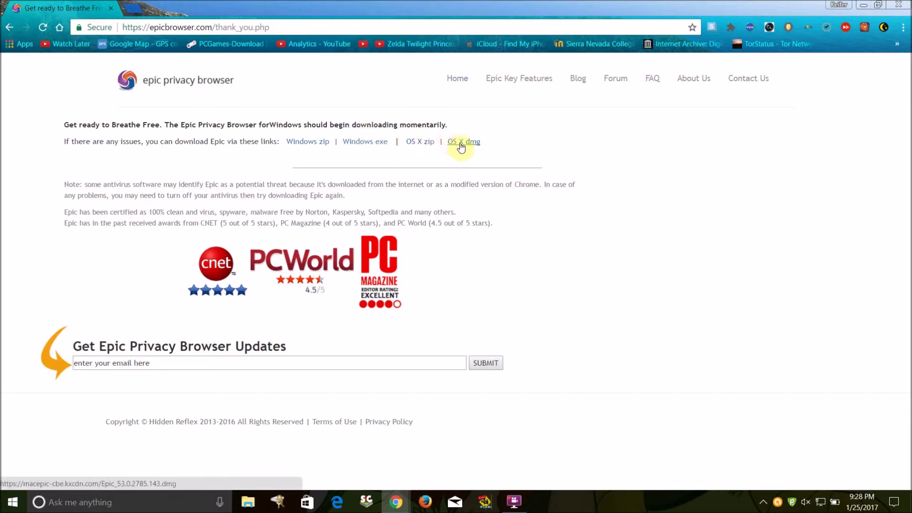
# Leave the thank-you page's email field and search Windows for 'epi' to find Epic Privacy Browser
pyautogui.click(382, 360)
pyautogui.rightClick(382, 359)
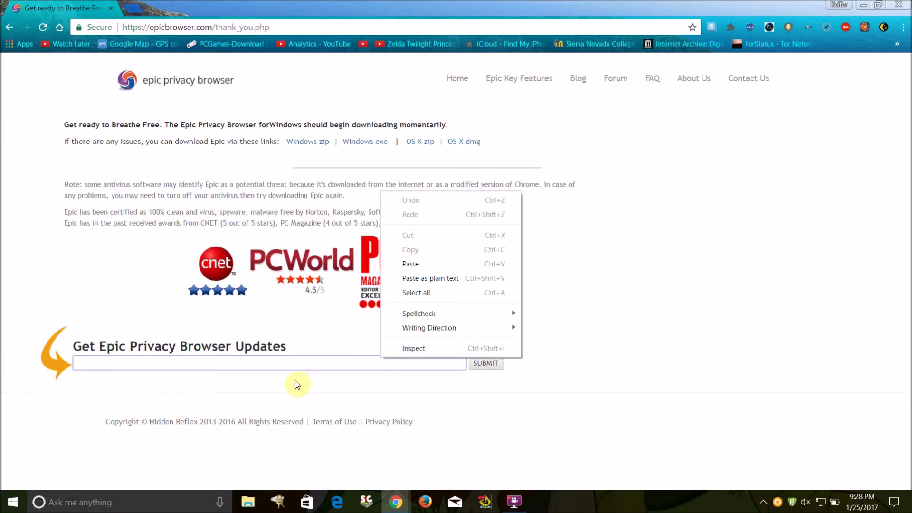
pyautogui.click(291, 366)
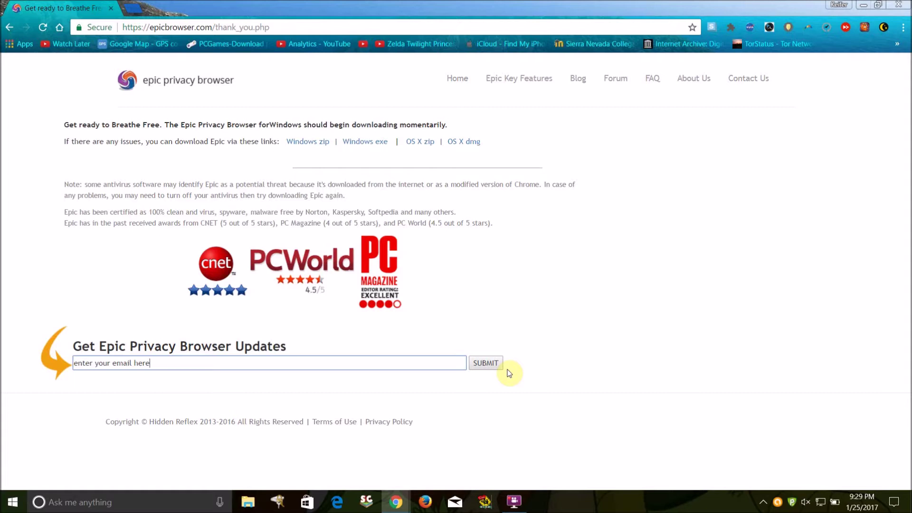
pyautogui.click(189, 507)
pyautogui.write('epi')
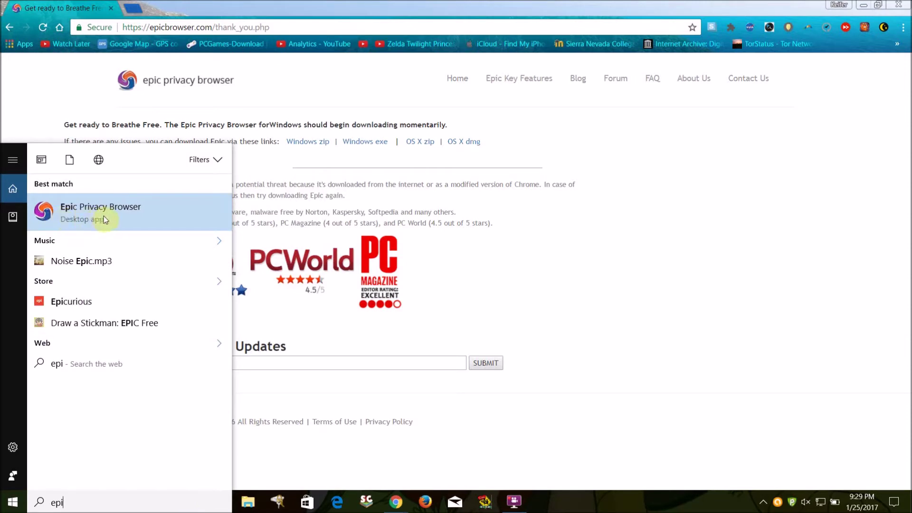
# Launch Epic Privacy Browser, maximize its window, and choose 'Set as default' in the infobar
pyautogui.click(65, 217)
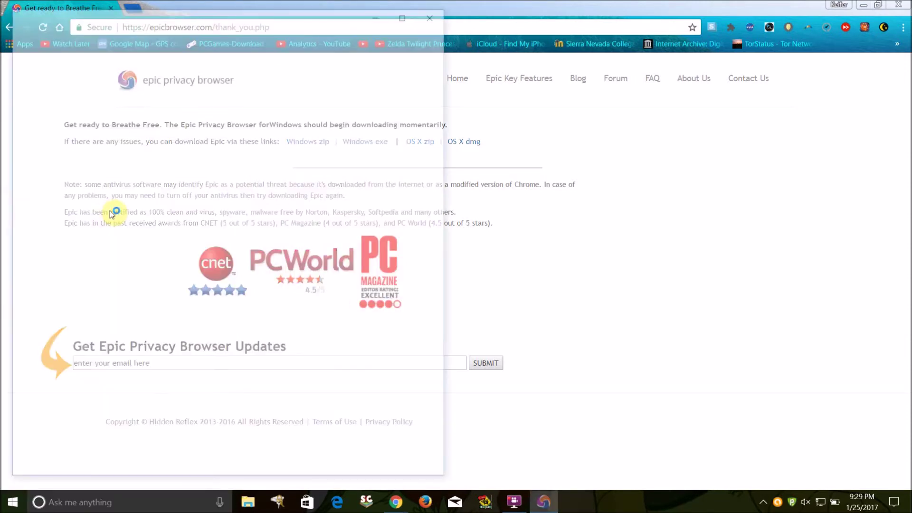
pyautogui.click(407, 15)
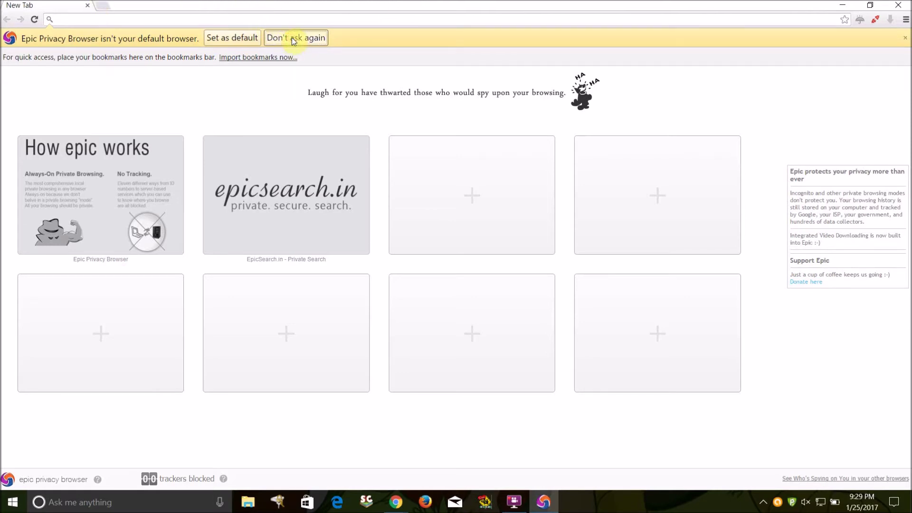
pyautogui.click(233, 38)
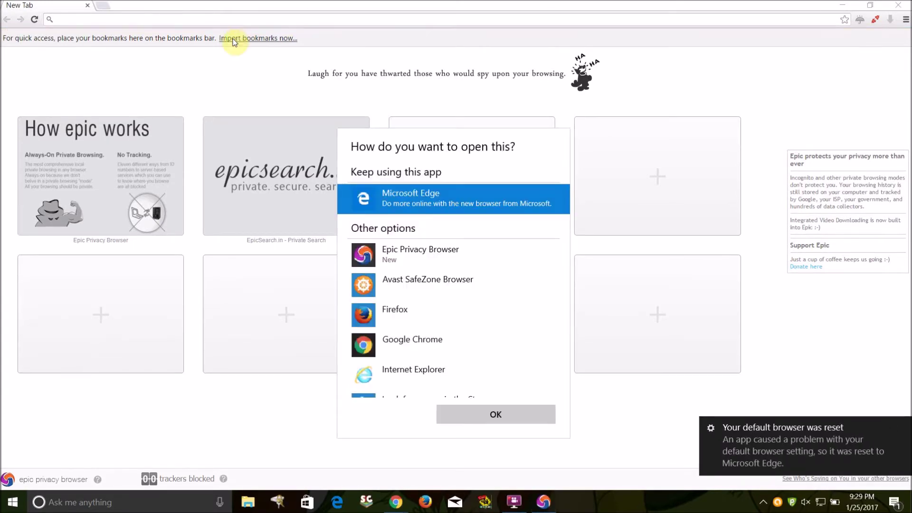
# Close the Windows default-browser chooser without choosing, returning to Epic's New Tab page
pyautogui.click(612, 431)
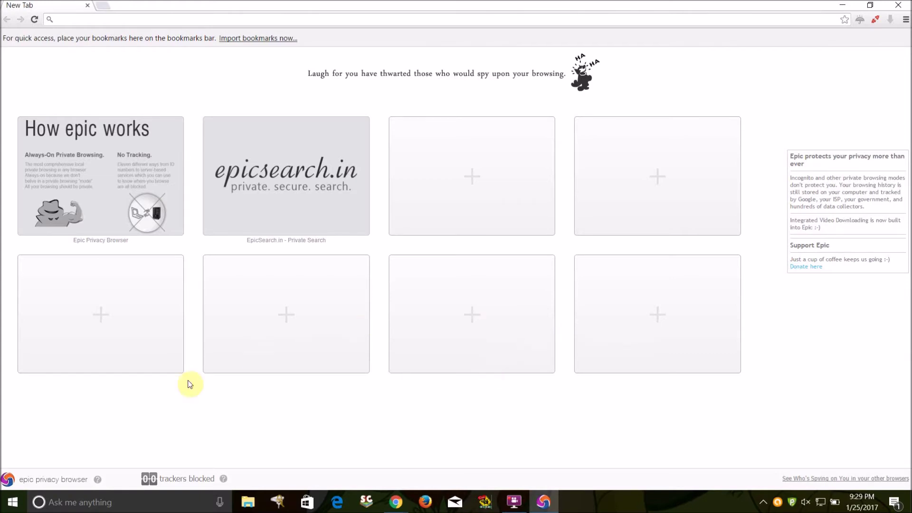
pyautogui.hotkey('ctrl', 'a')
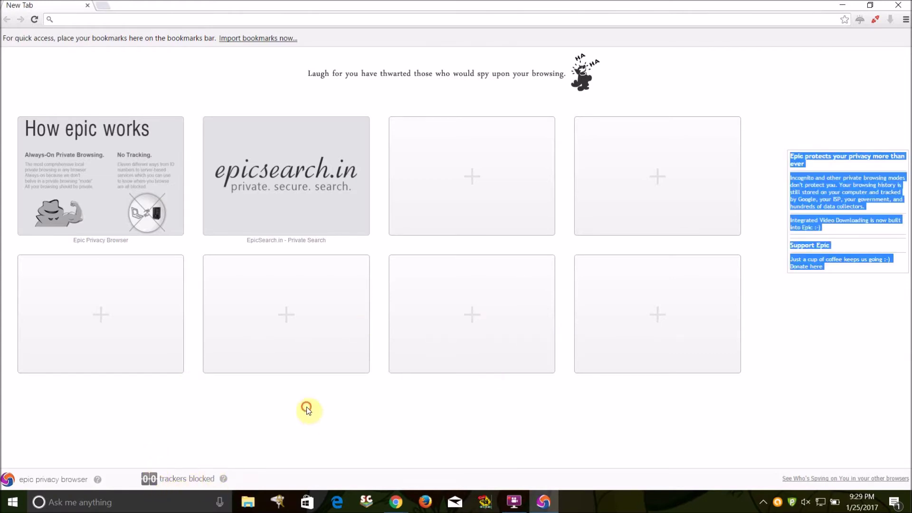
pyautogui.click(306, 408)
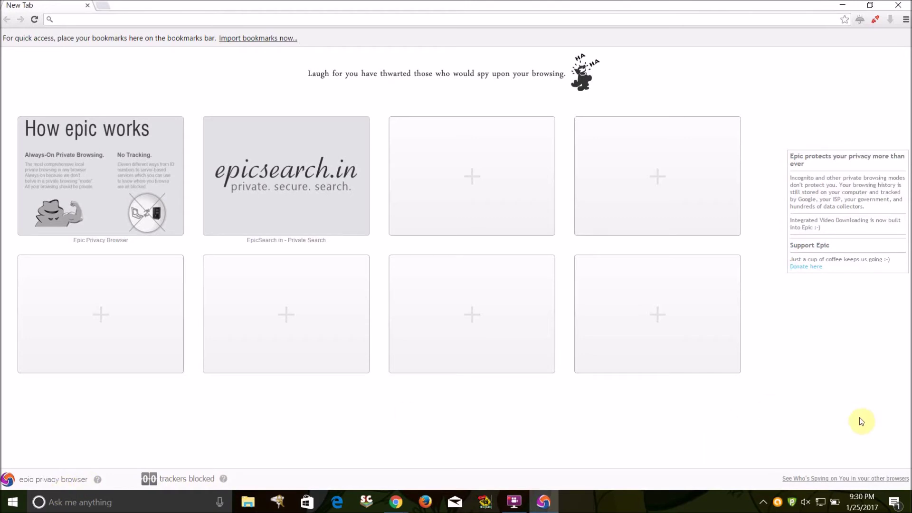
pyautogui.click(852, 480)
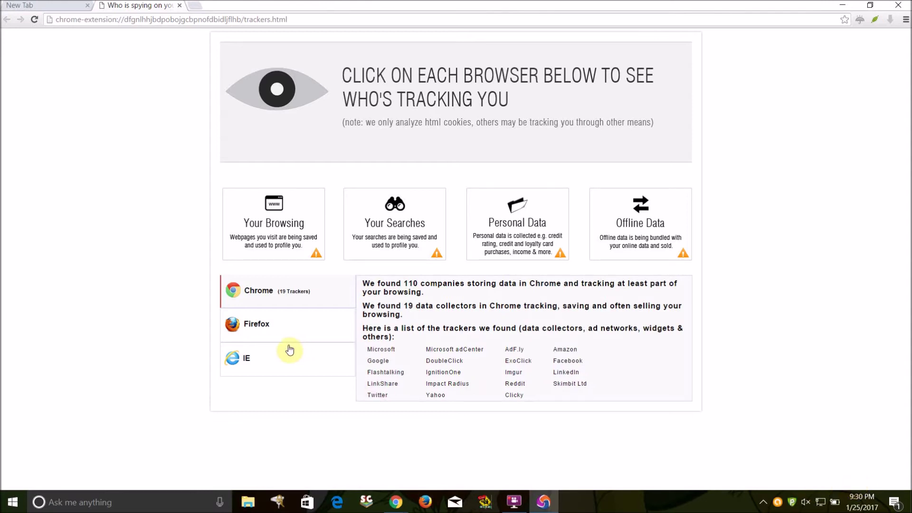
pyautogui.click(282, 330)
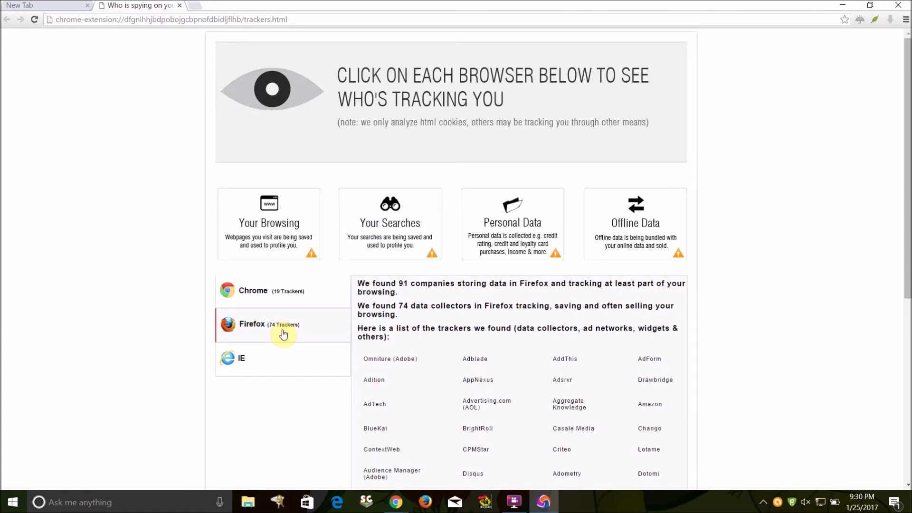
pyautogui.click(256, 291)
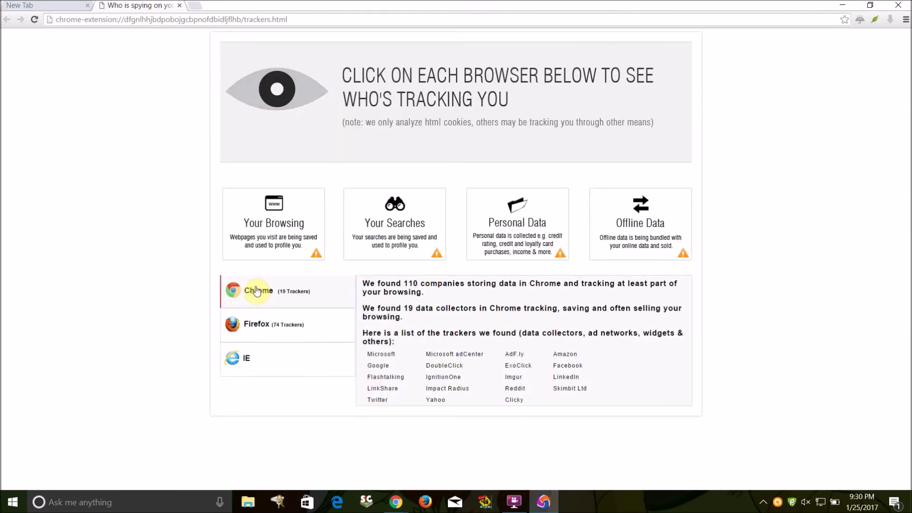
pyautogui.click(180, 5)
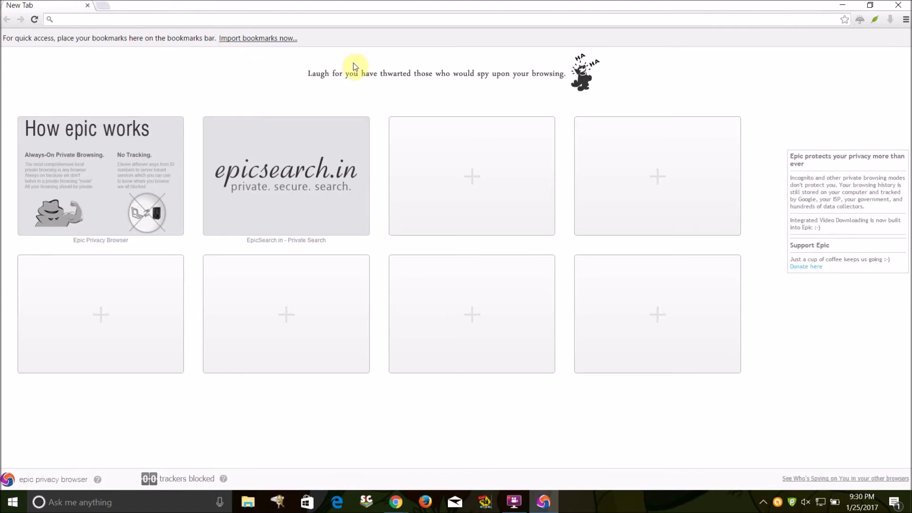
# Switch the encrypted proxy on through Canada and reopen the proxy popup to confirm it
pyautogui.click(343, 19)
pyautogui.click(875, 19)
pyautogui.click(832, 76)
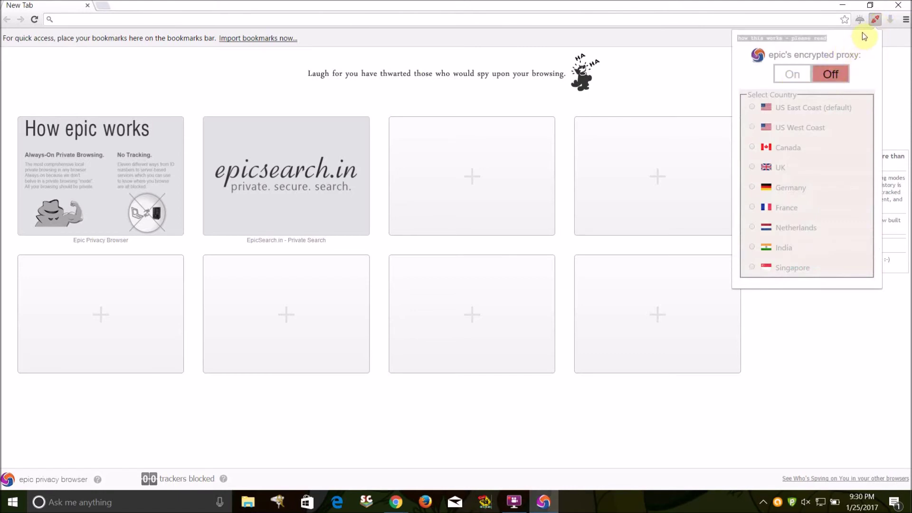
pyautogui.click(876, 19)
pyautogui.click(875, 19)
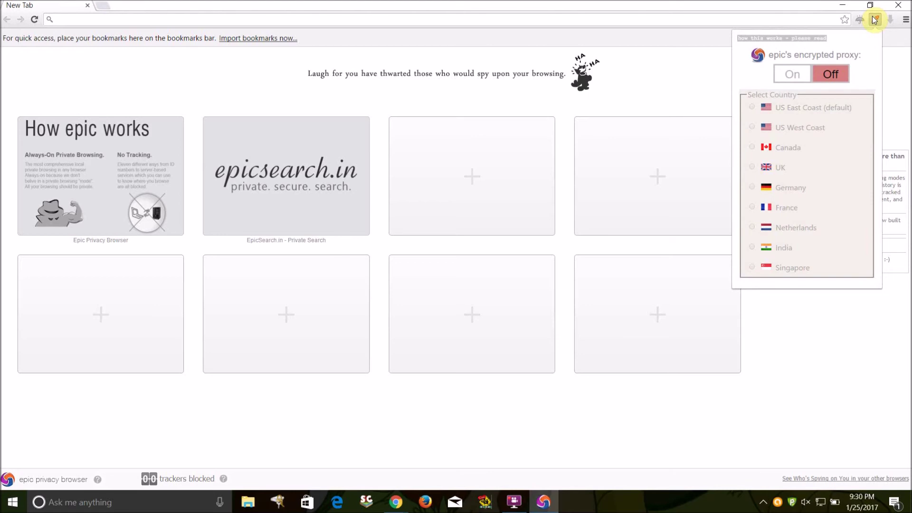
pyautogui.click(793, 75)
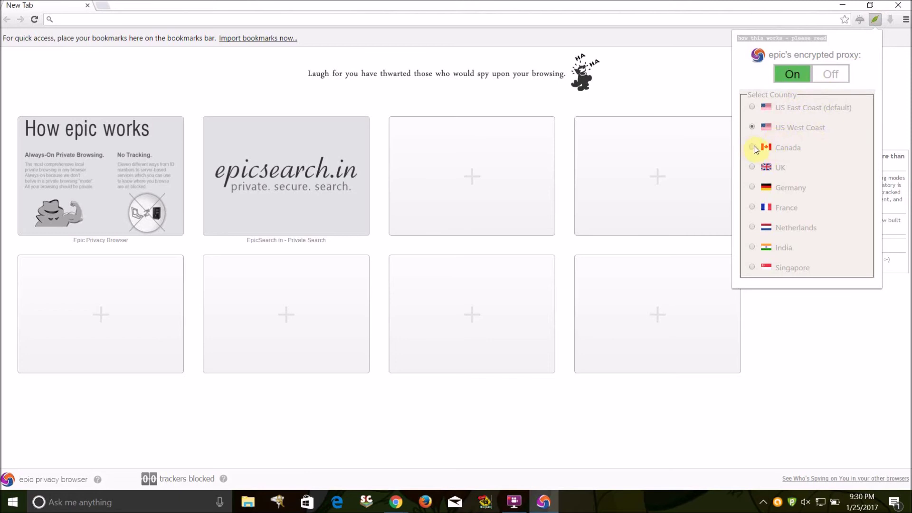
pyautogui.click(637, 86)
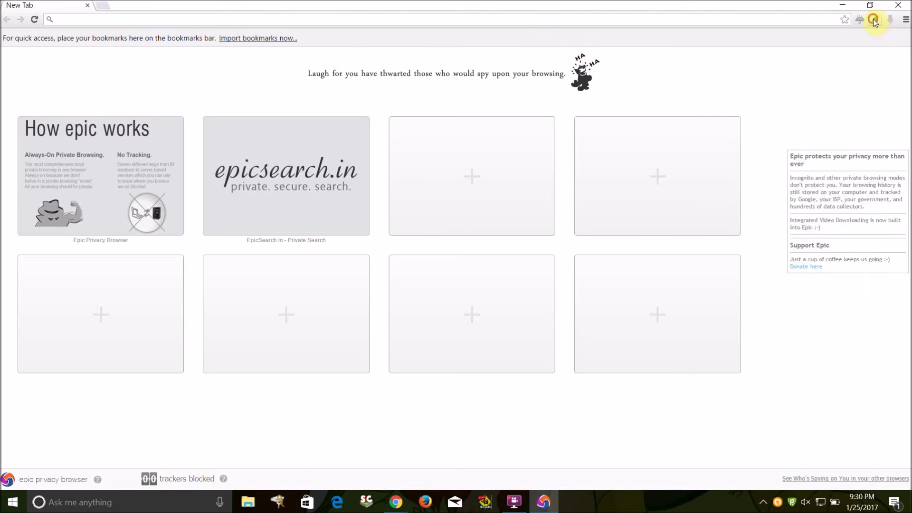
pyautogui.click(875, 19)
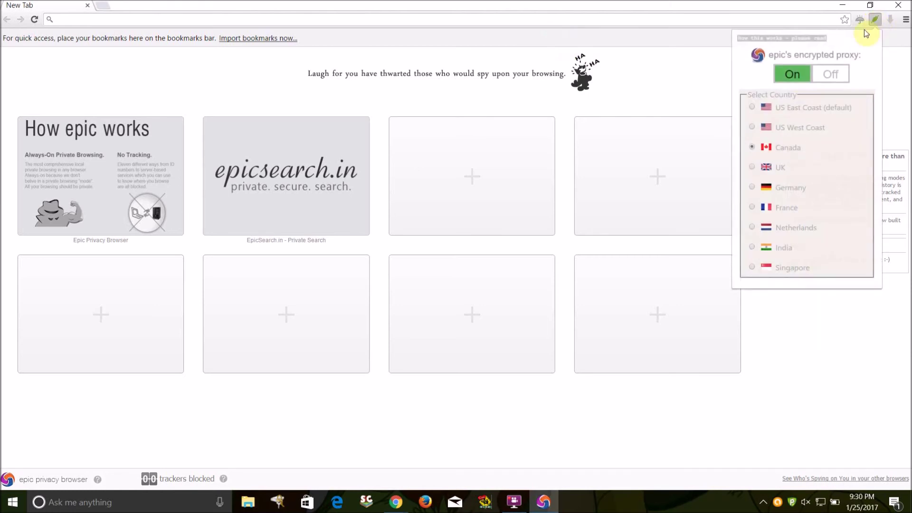
pyautogui.click(458, 20)
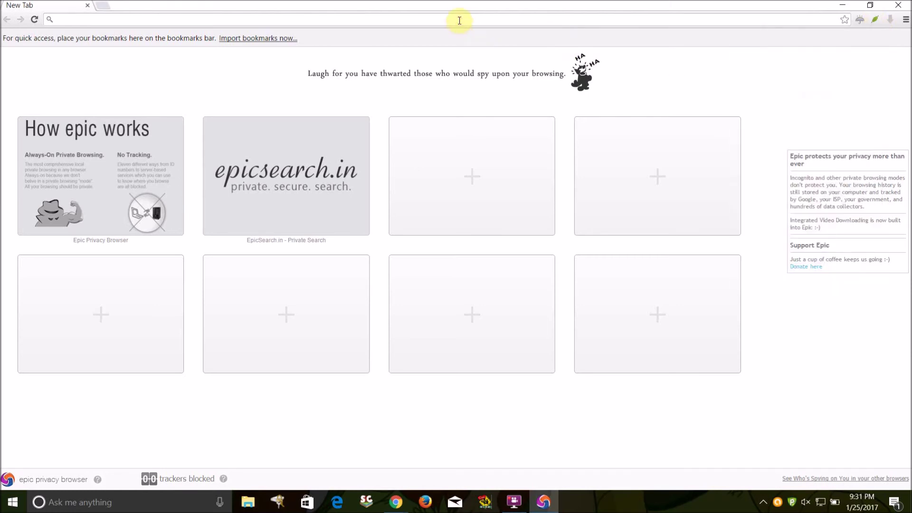
pyautogui.write('ip')
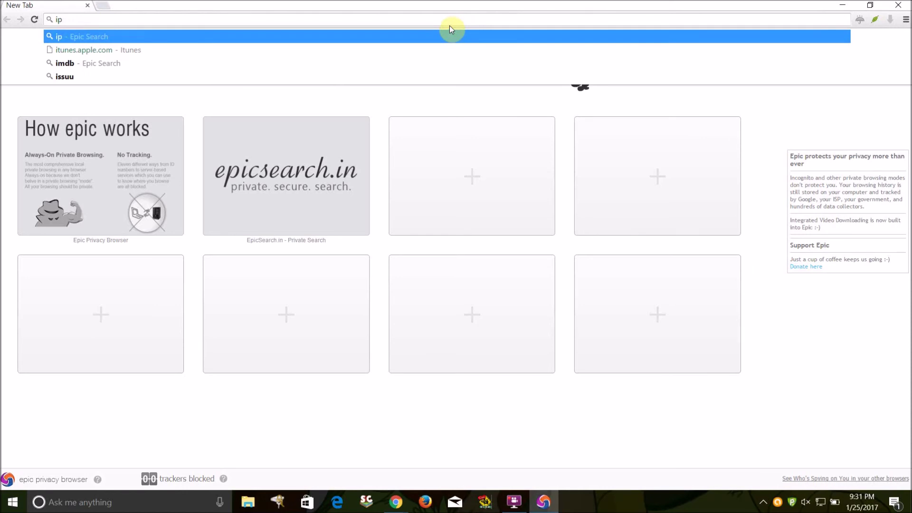
pyautogui.write('-tracker')
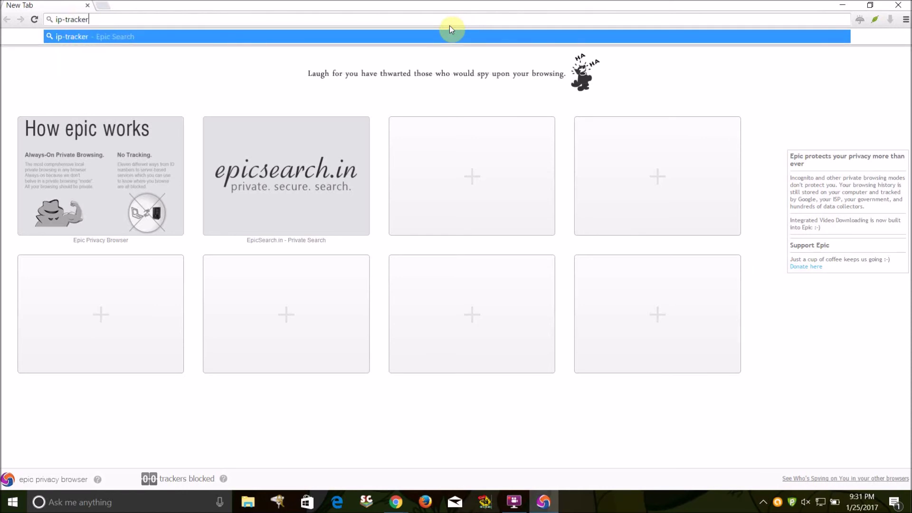
pyautogui.write('.org')
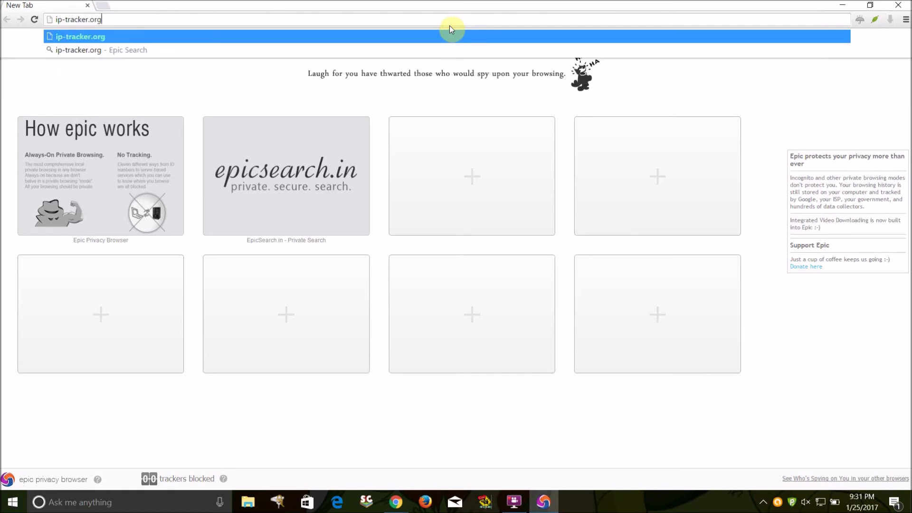
pyautogui.press('Return')
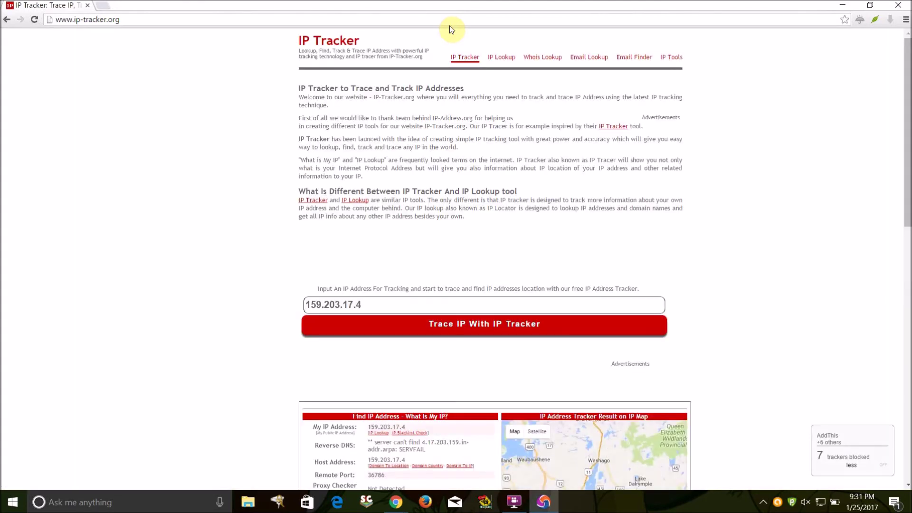
pyautogui.scroll(-12, 705, 281)
pyautogui.scroll(3, 704, 284)
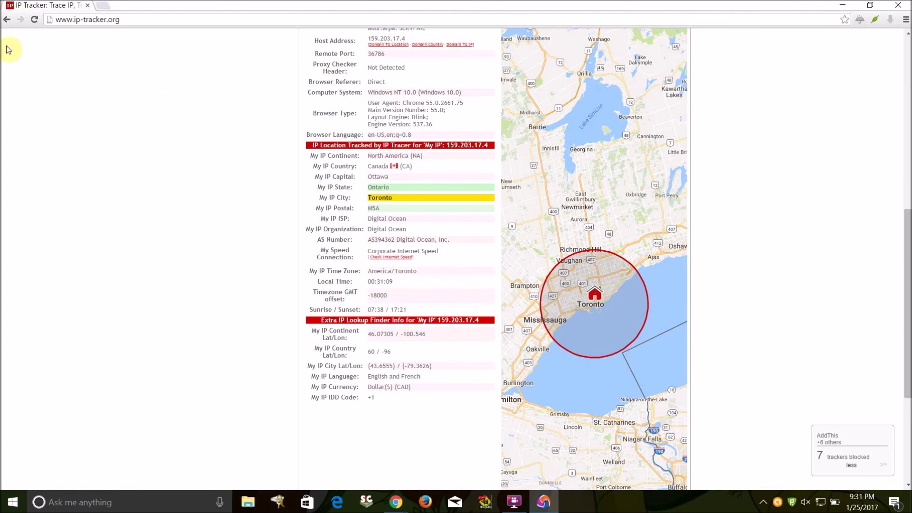
pyautogui.click(8, 21)
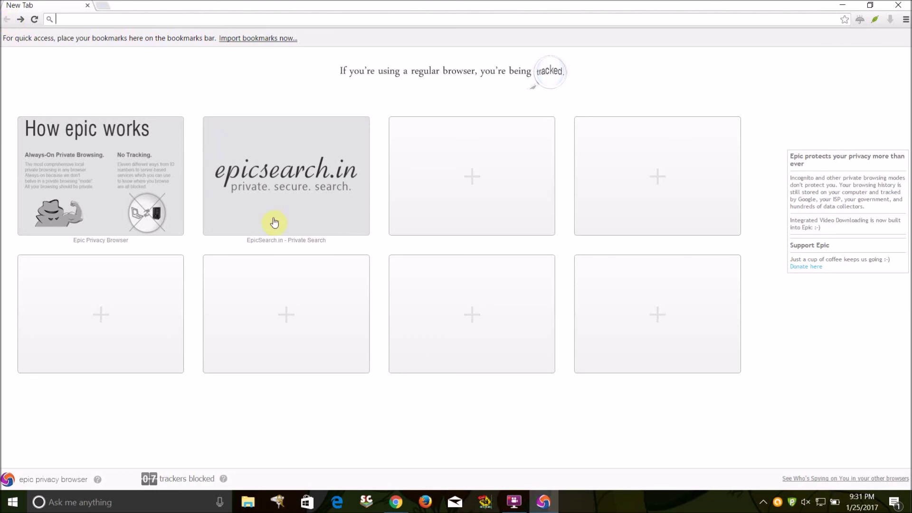
pyautogui.click(516, 502)
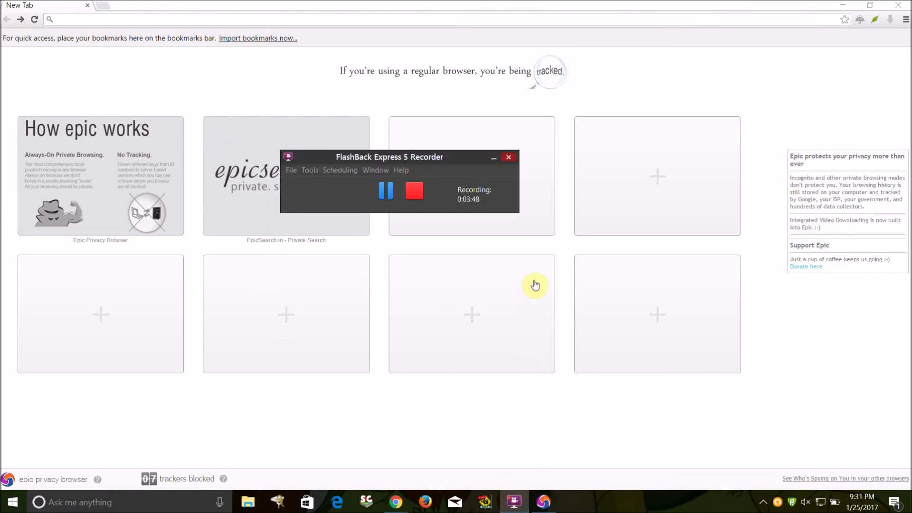
pyautogui.click(416, 190)
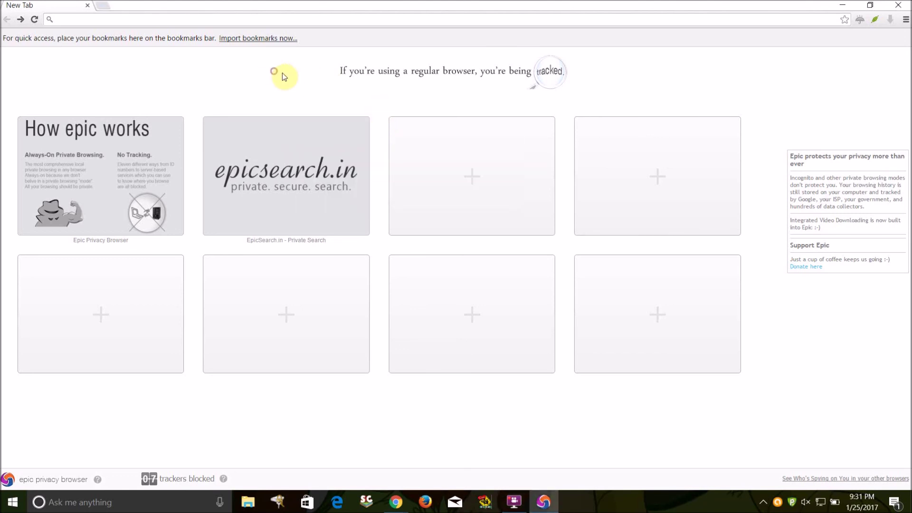
# Open 'Import bookmarks and settings' from the bookmarks bar, with Microsoft Internet Explorer as the source
pyautogui.click(262, 38)
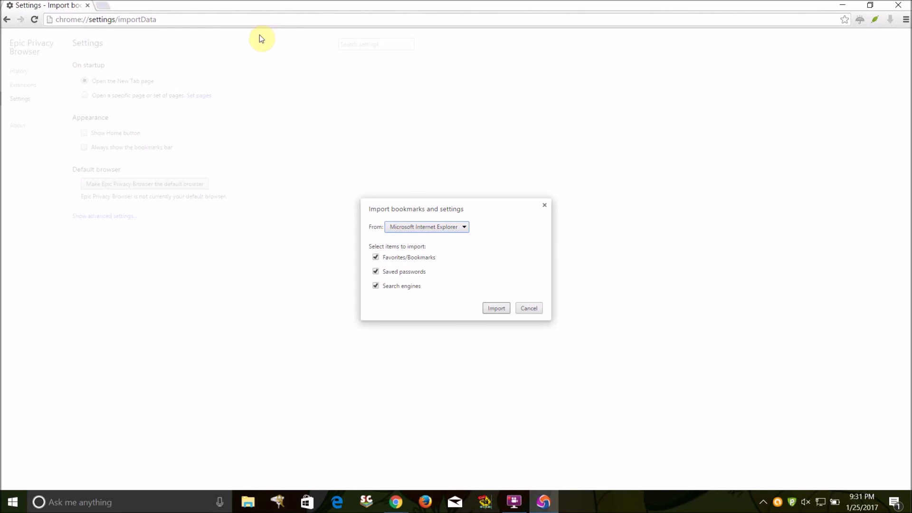
pyautogui.click(500, 308)
pyautogui.click(533, 300)
pyautogui.click(514, 502)
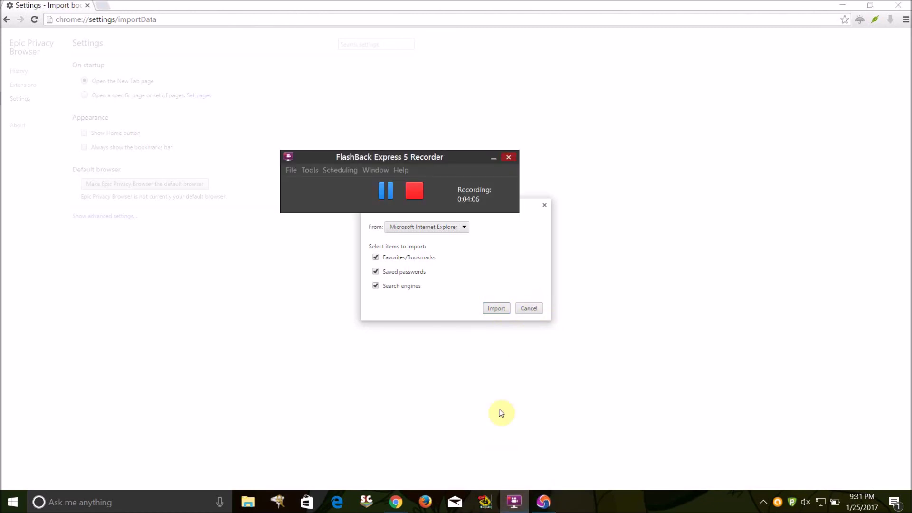